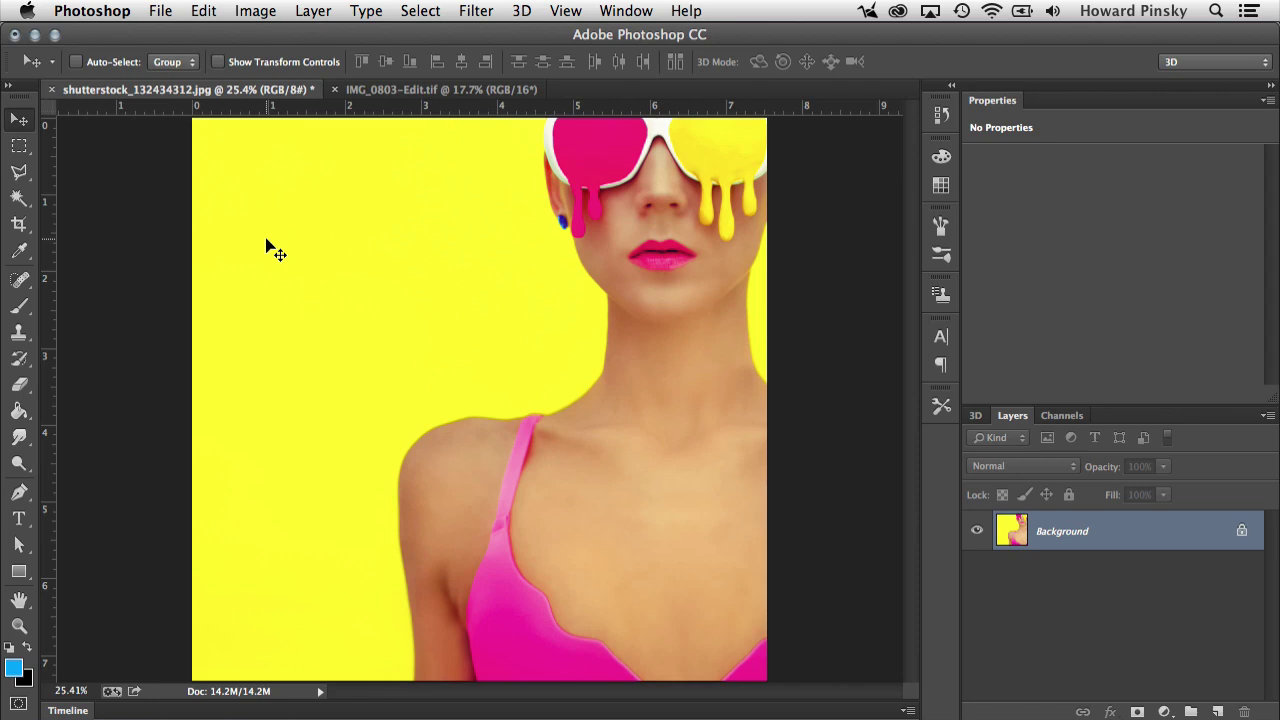
Step: Switch to the Magic Wand Tool and select the yellow background left of the woman
{"action": "left_click", "coordinate": [27, 197]}
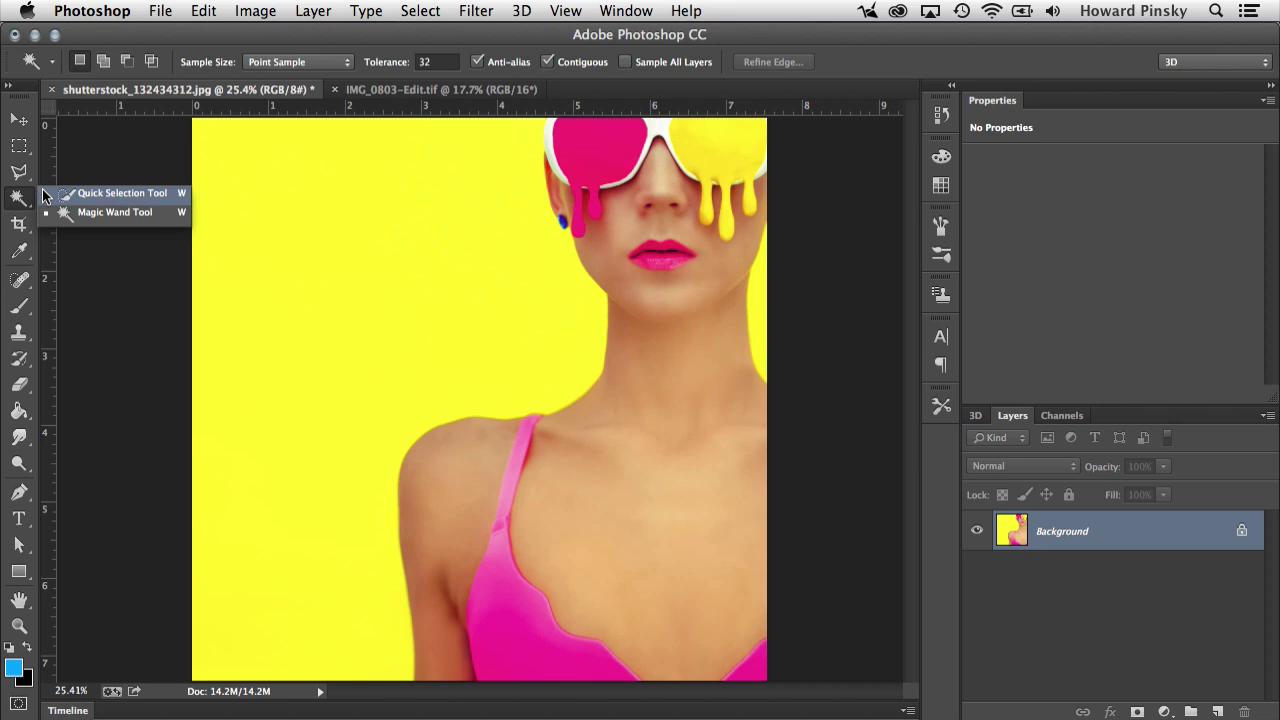
{"action": "left_click", "coordinate": [167, 214]}
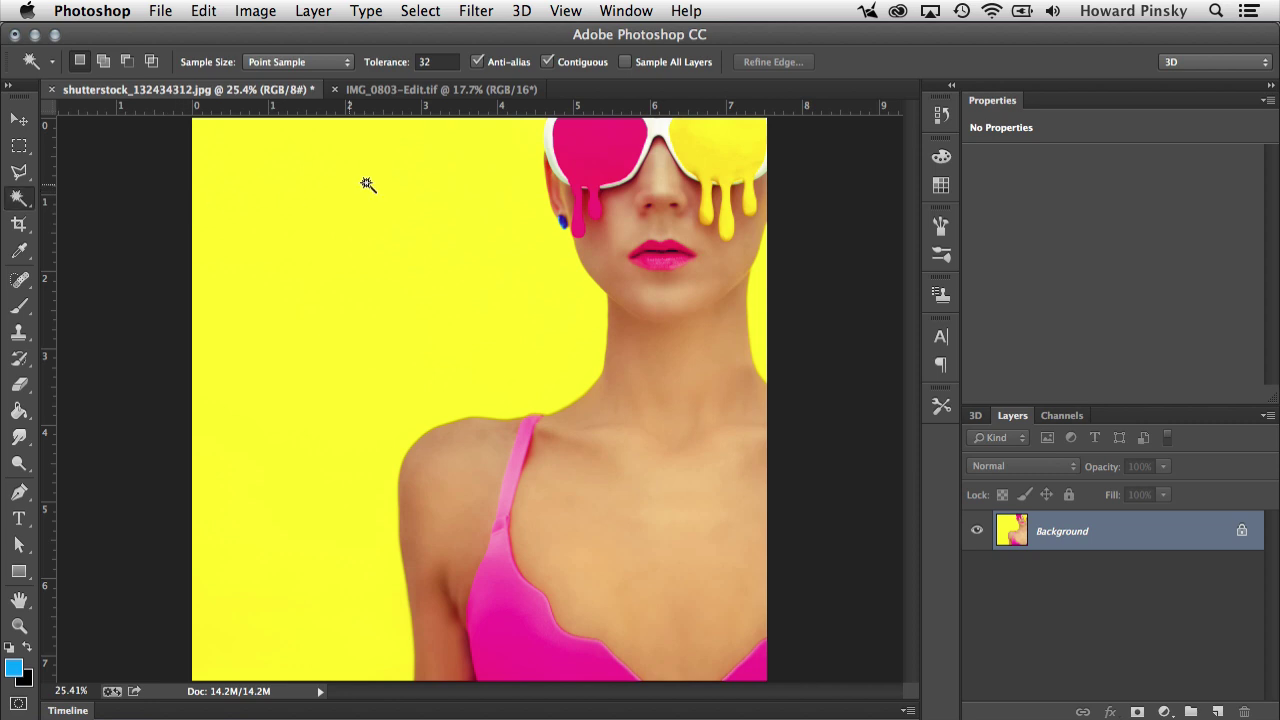
{"action": "left_click", "coordinate": [334, 394]}
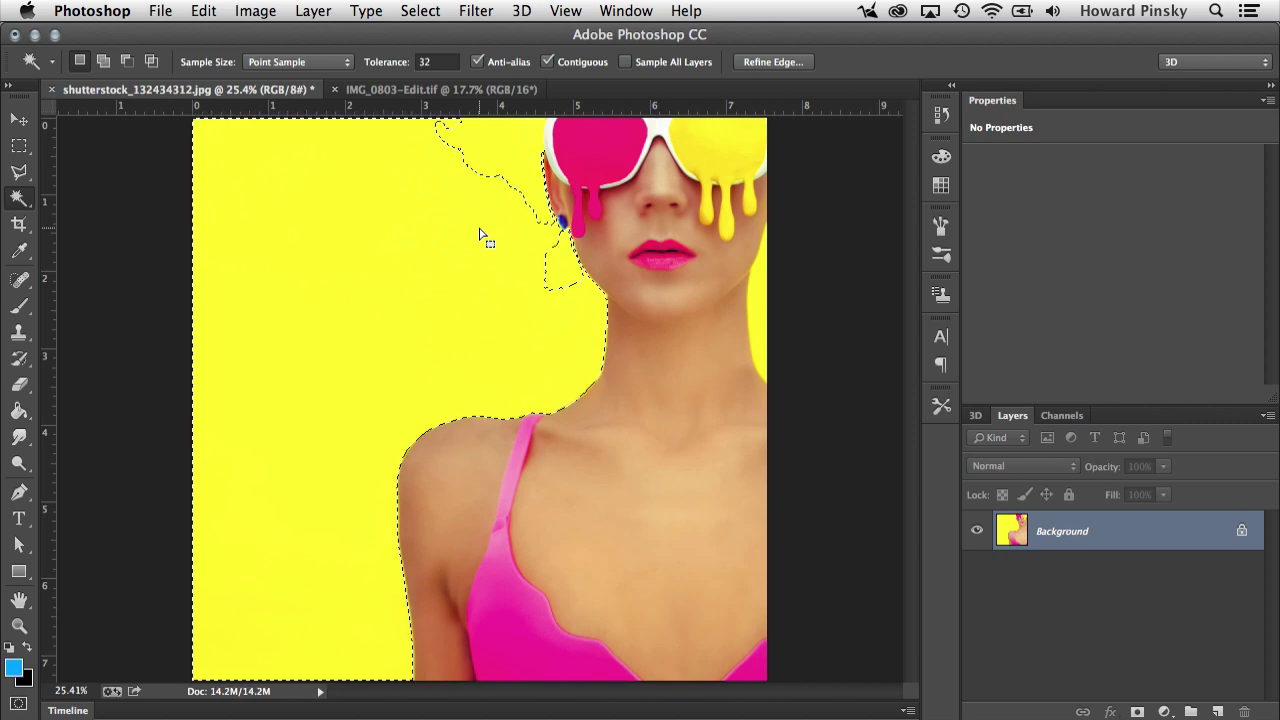
Step: Add the yellow patch near her hair and the yellow strip at the right edge to the selection
{"action": "key", "text": "shift"}
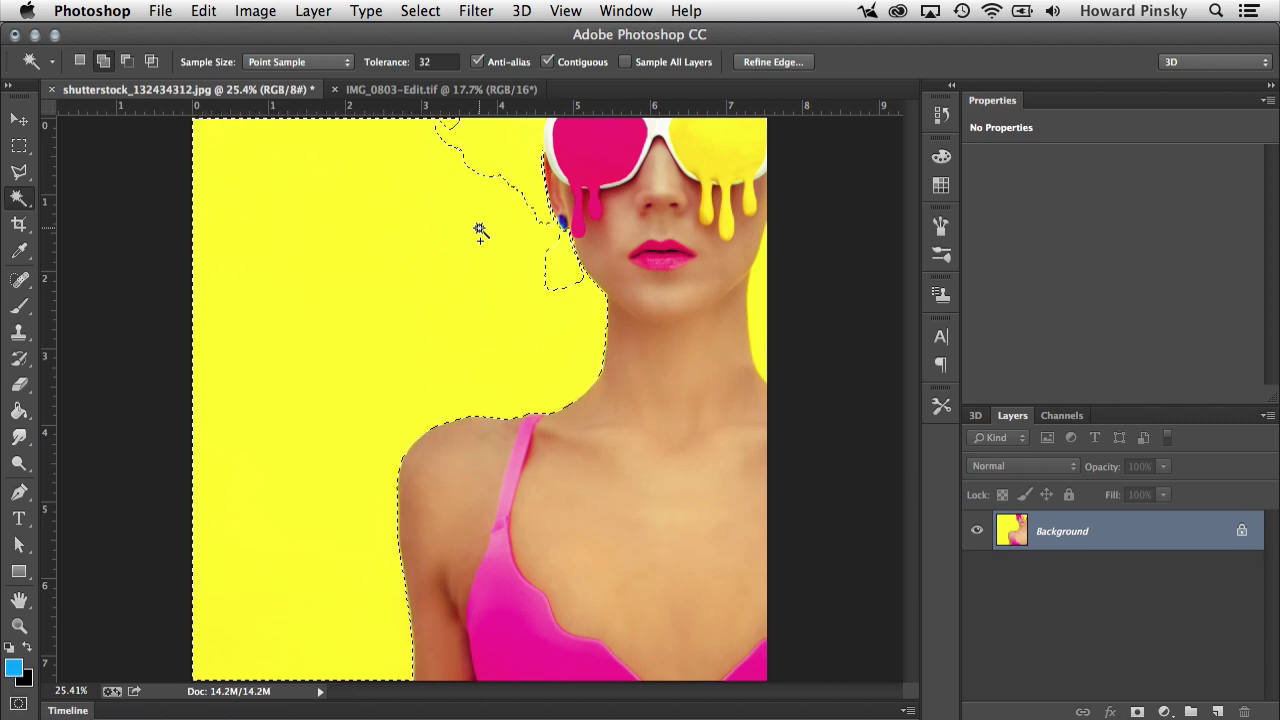
{"action": "left_click", "coordinate": [506, 163], "text": "shift"}
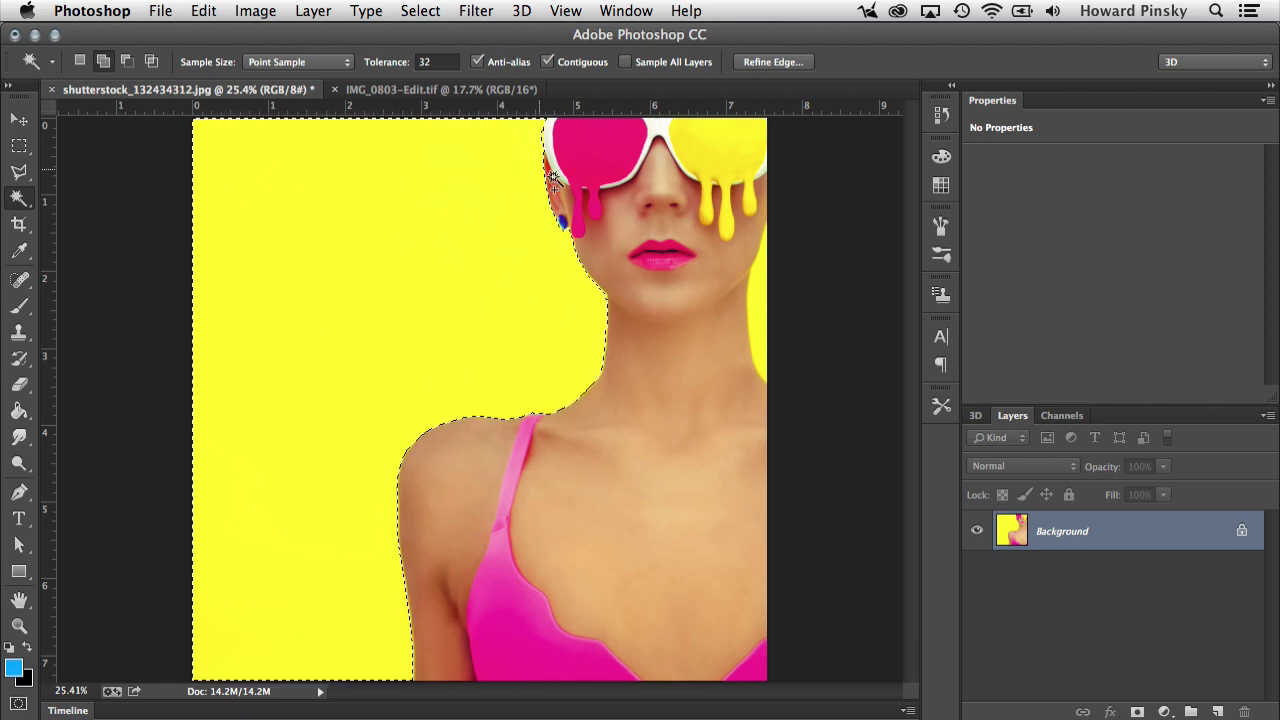
{"action": "left_click", "coordinate": [758, 297], "text": "shift"}
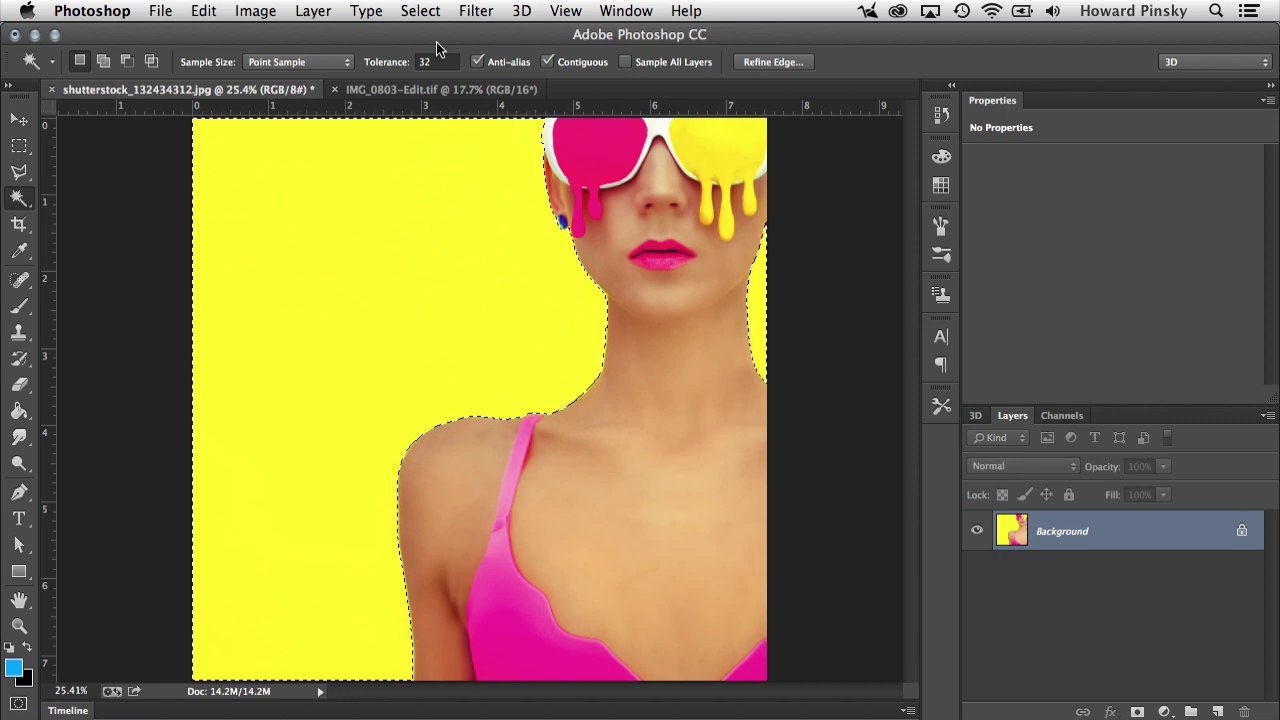
Step: Deselect and try selecting the yellow background with Tolerance lowered to 10
{"action": "key", "text": "super+d"}
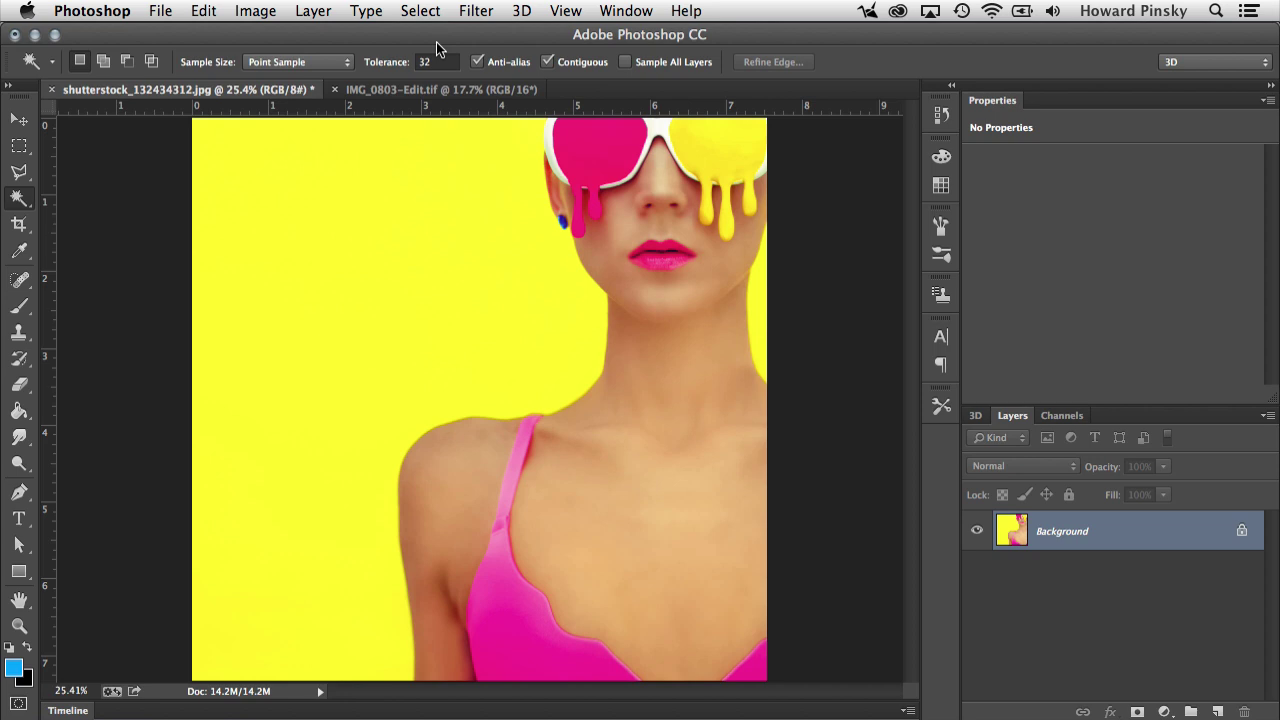
{"action": "mouse_move", "coordinate": [392, 70]}
{"action": "left_mouse_down"}
{"action": "mouse_move", "coordinate": [368, 68]}
{"action": "mouse_move", "coordinate": [388, 68]}
{"action": "left_mouse_up"}
{"action": "left_click", "coordinate": [300, 287]}
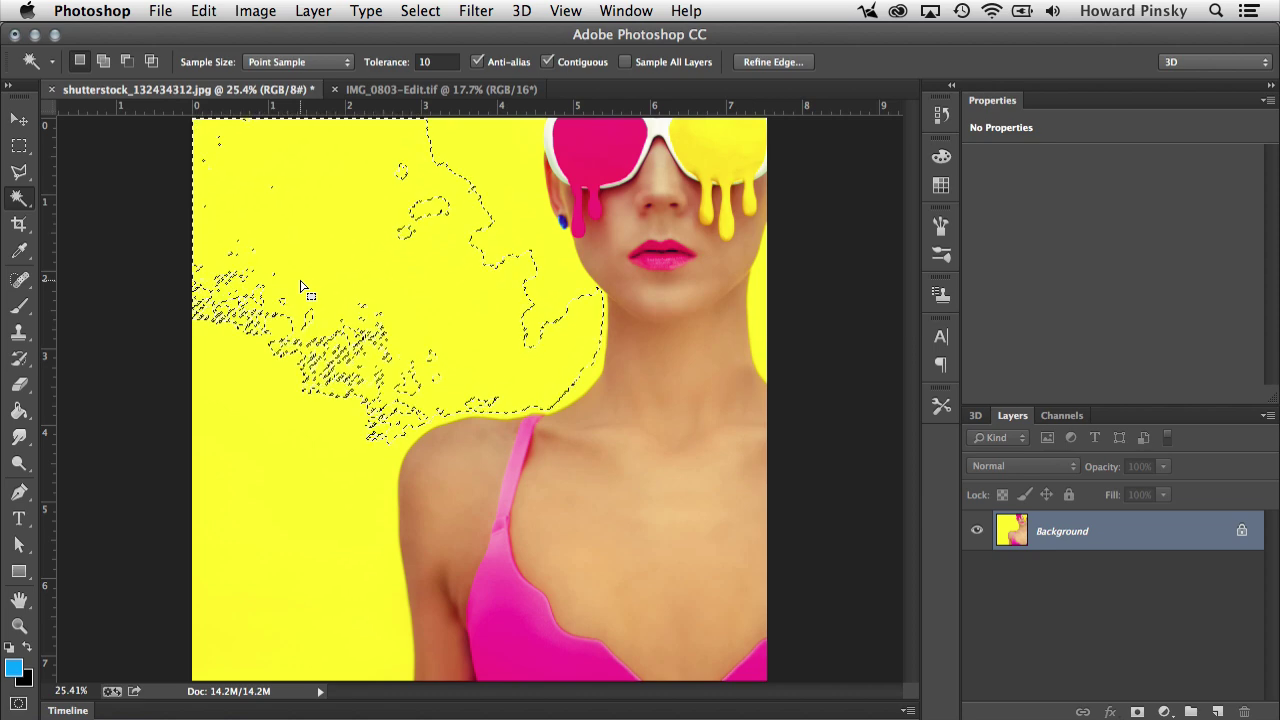
Step: Deselect, raise Tolerance to 80, and reselect the yellow background in one click
{"action": "key", "text": "super+d"}
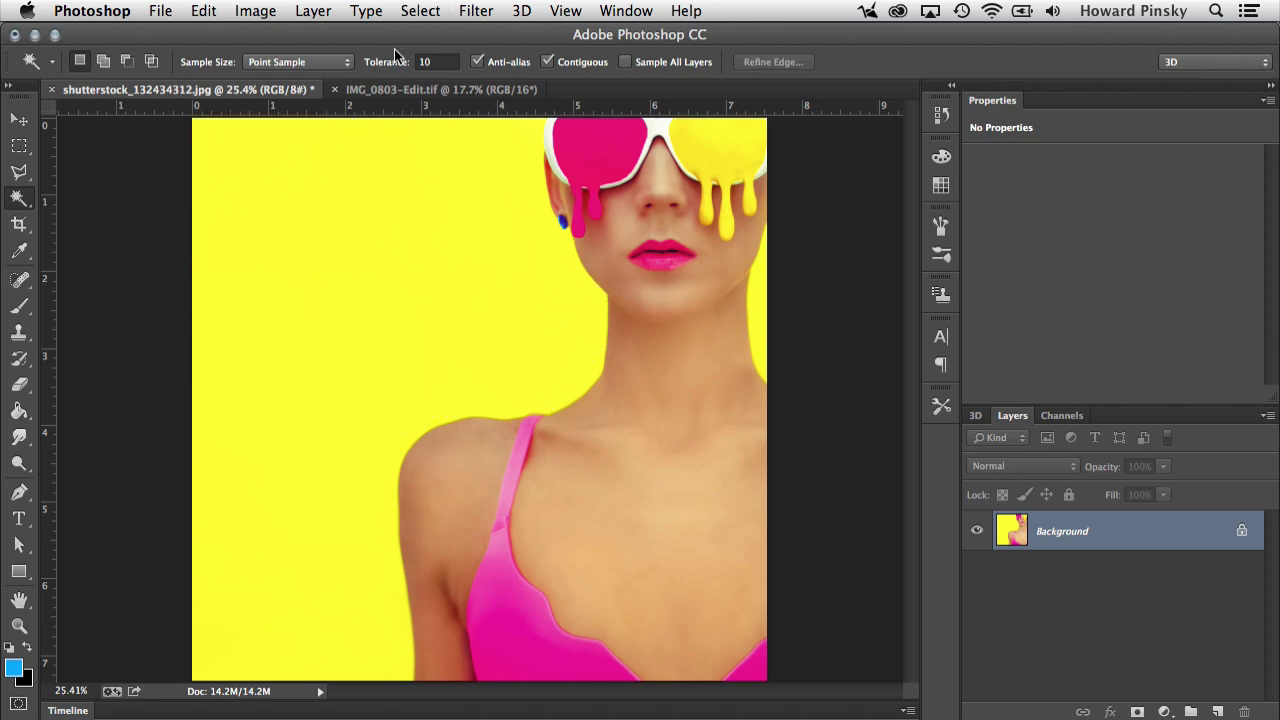
{"action": "left_click_drag", "start_coordinate": [385, 65], "coordinate": [453, 62]}
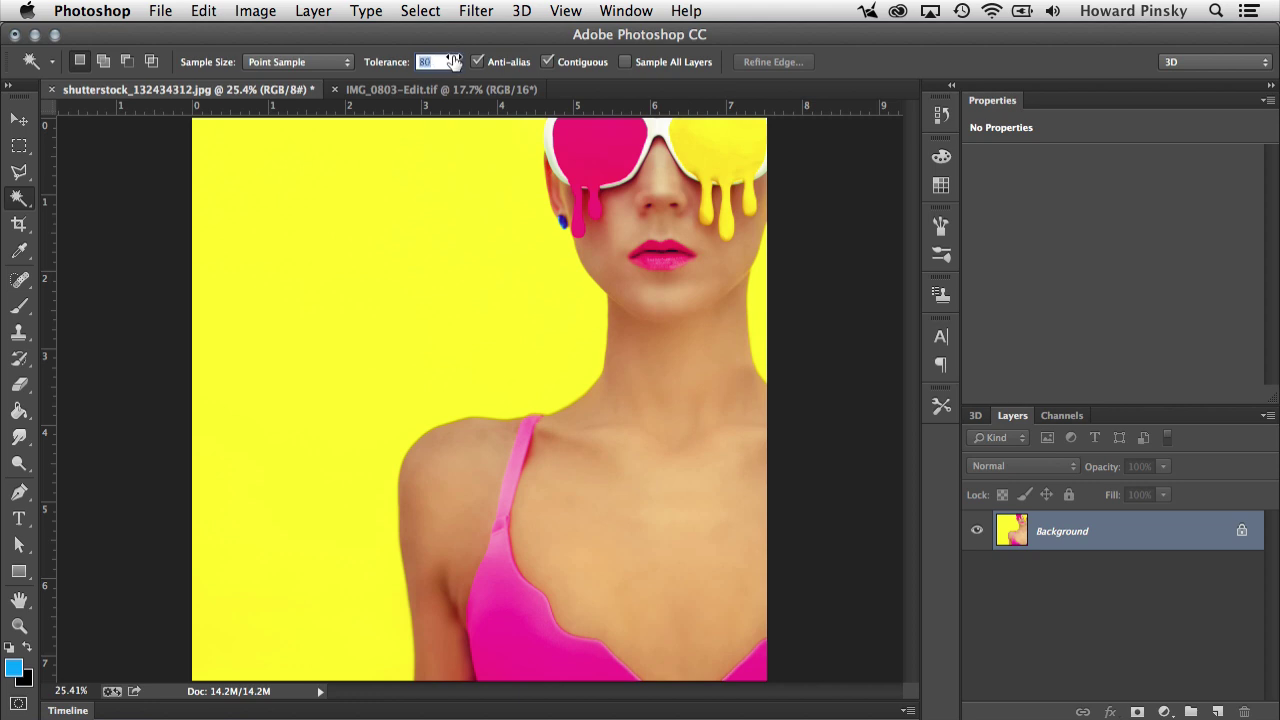
{"action": "left_click", "coordinate": [313, 320]}
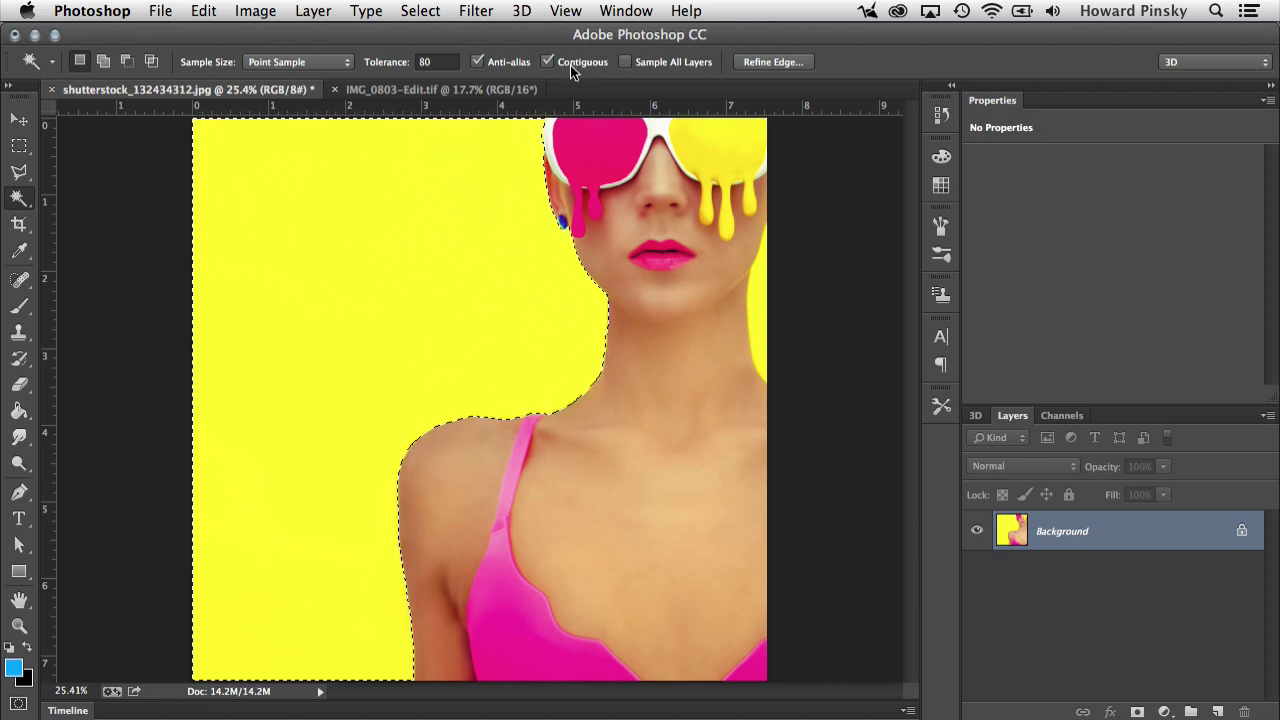
Step: With Contiguous turned off, select every yellow area, including the sunglass lens and drips
{"action": "left_click", "coordinate": [755, 305], "text": "shift"}
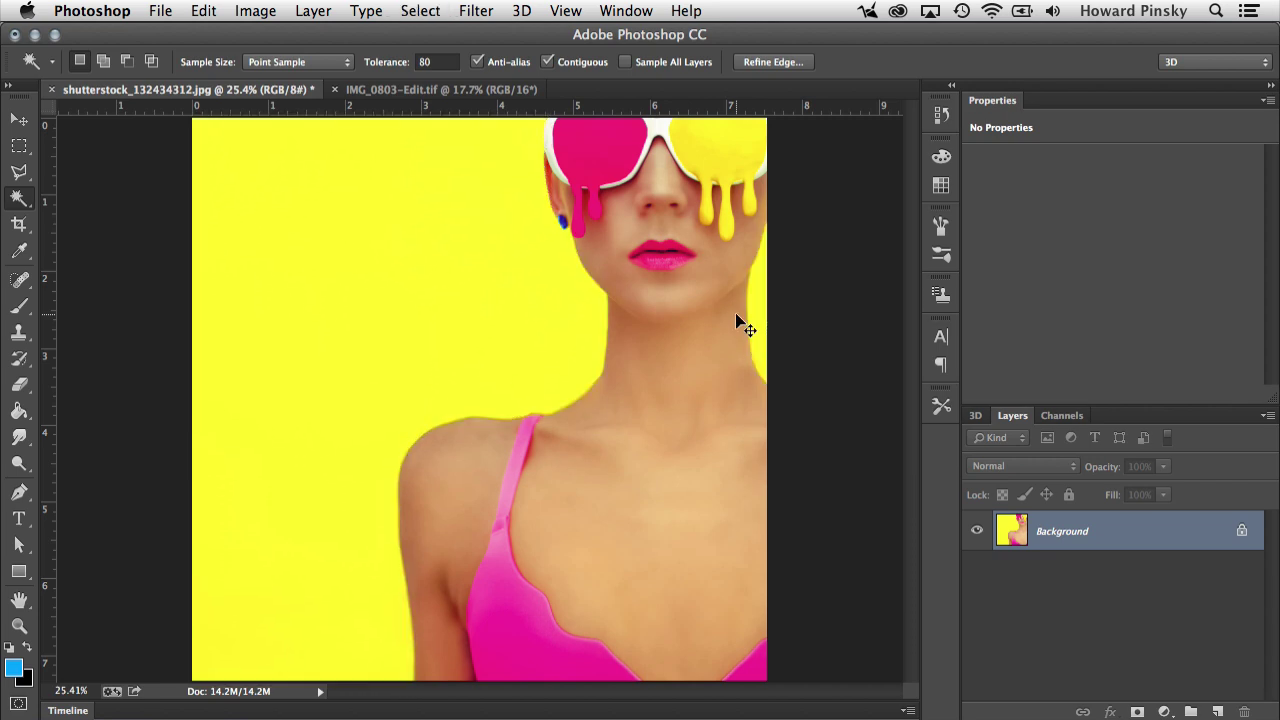
{"action": "key", "text": "ctrl+d"}
{"action": "left_click", "coordinate": [582, 61]}
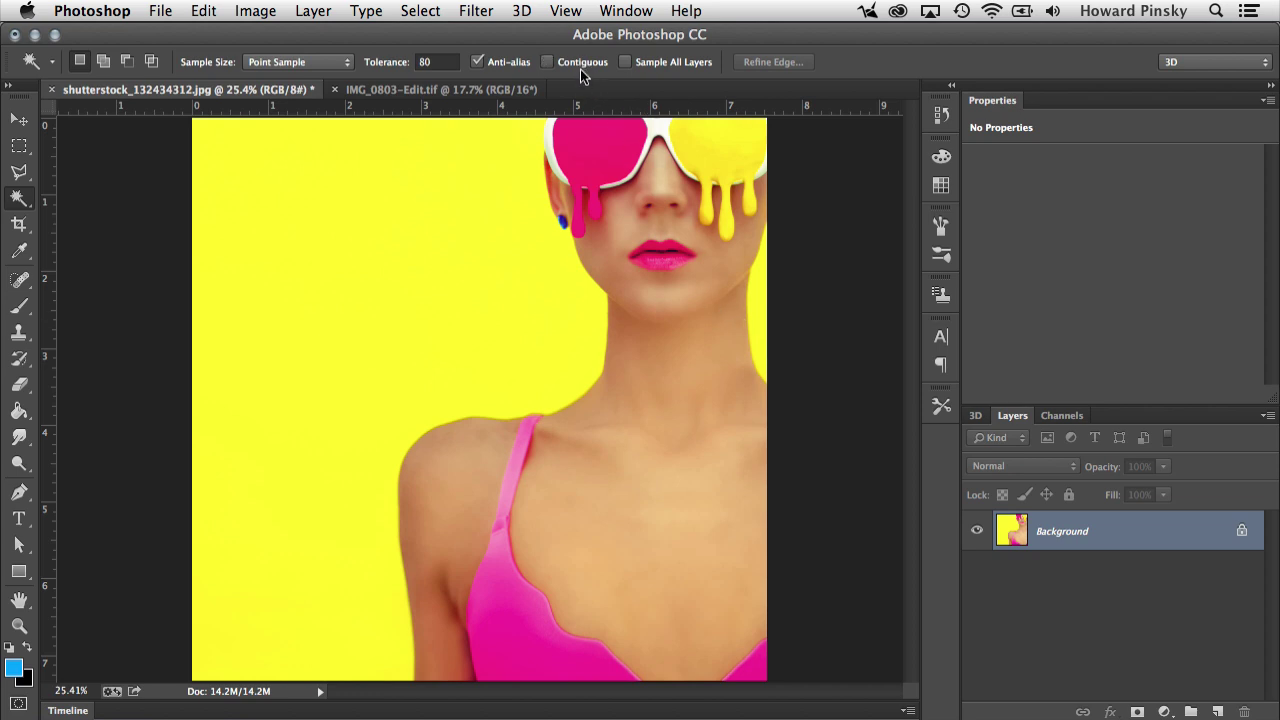
{"action": "left_click", "coordinate": [412, 190]}
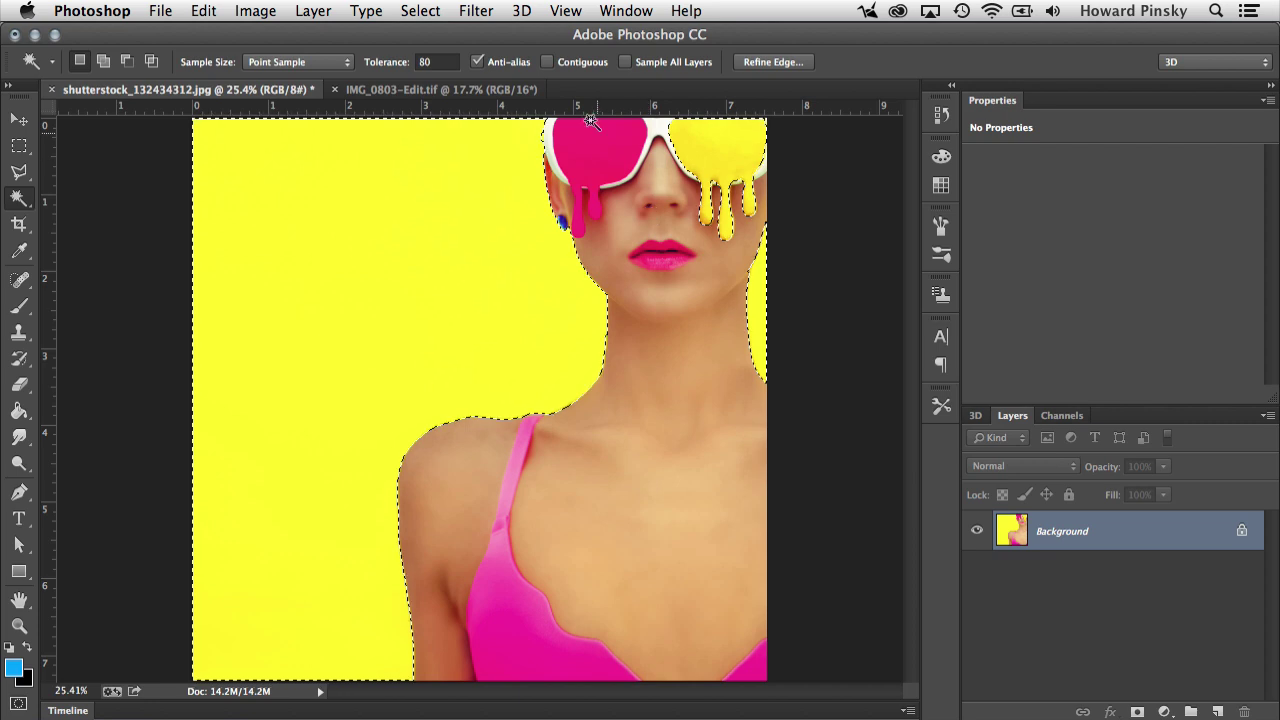
Step: Re-enable Contiguous, subtract the yellow lens, and switch to the IMG_0803-Edit.tif landscape
{"action": "left_click", "coordinate": [570, 58]}
{"action": "key", "text": "alt"}
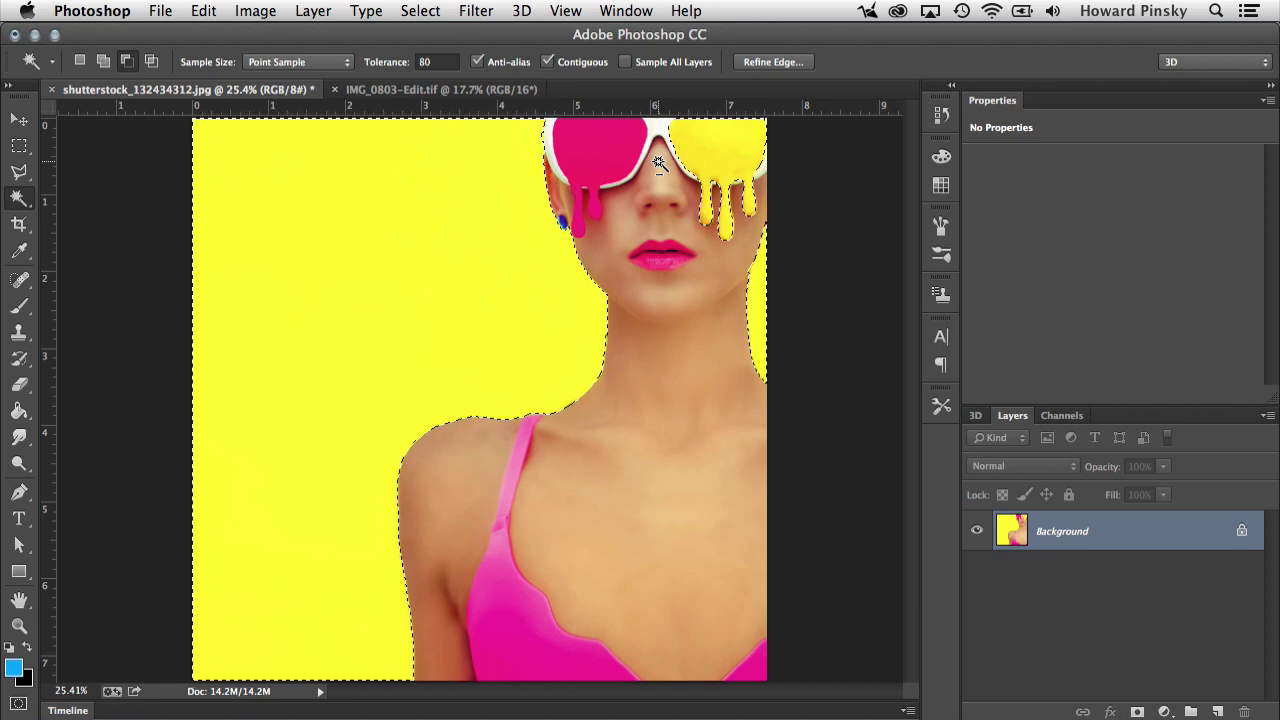
{"action": "left_click", "coordinate": [720, 145], "text": "shift"}
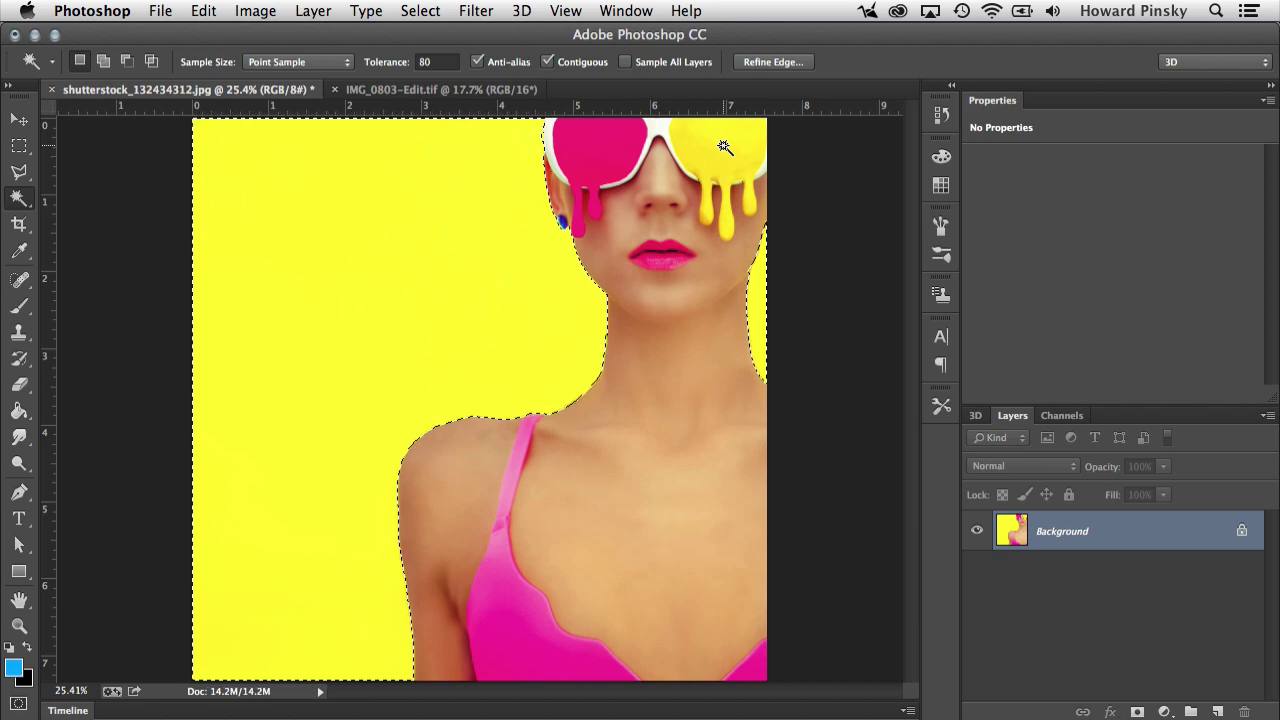
{"action": "left_click", "coordinate": [503, 90]}
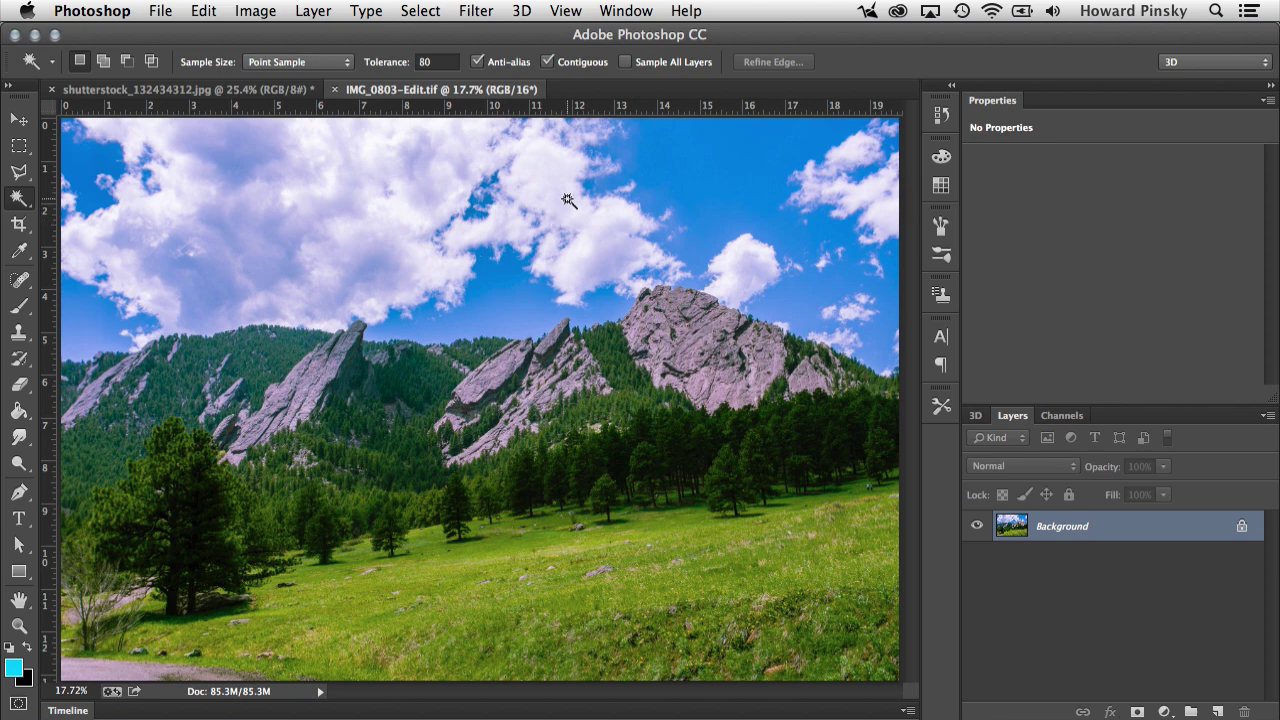
{"action": "left_click", "coordinate": [560, 193], "text": "shift"}
{"action": "left_click", "coordinate": [700, 205], "text": "shift"}
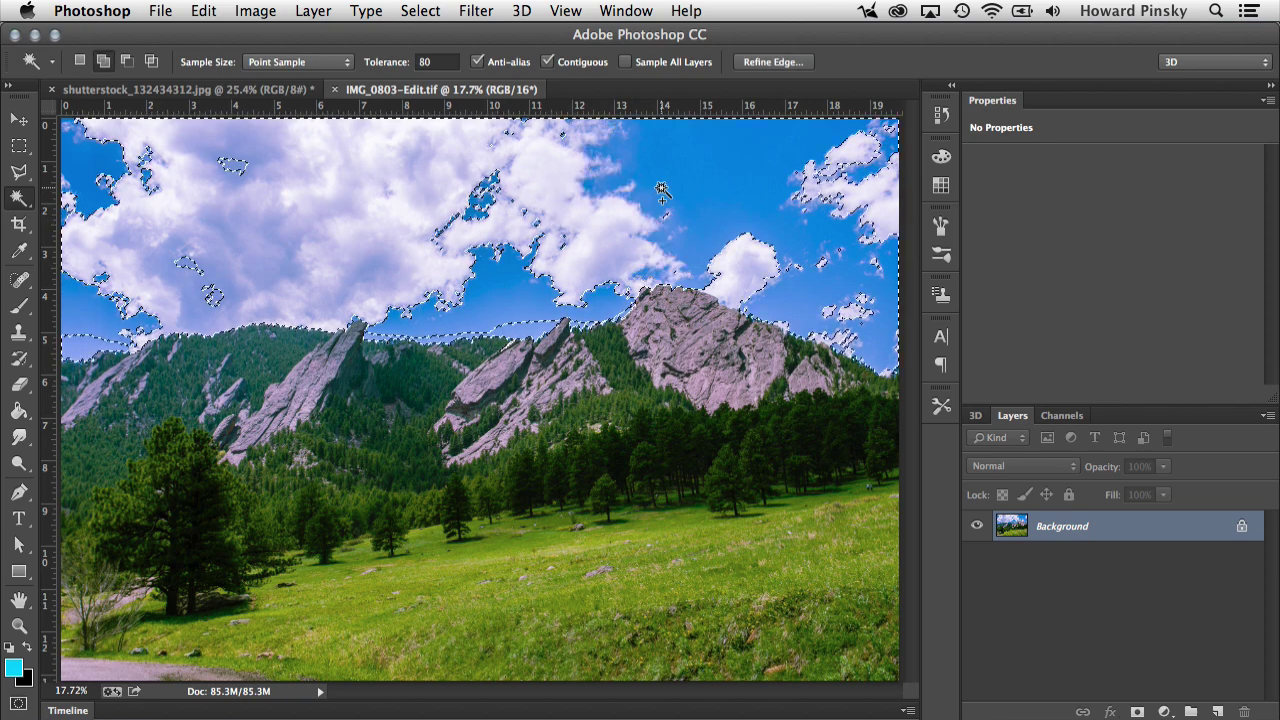
{"action": "left_click", "coordinate": [843, 182], "text": "shift"}
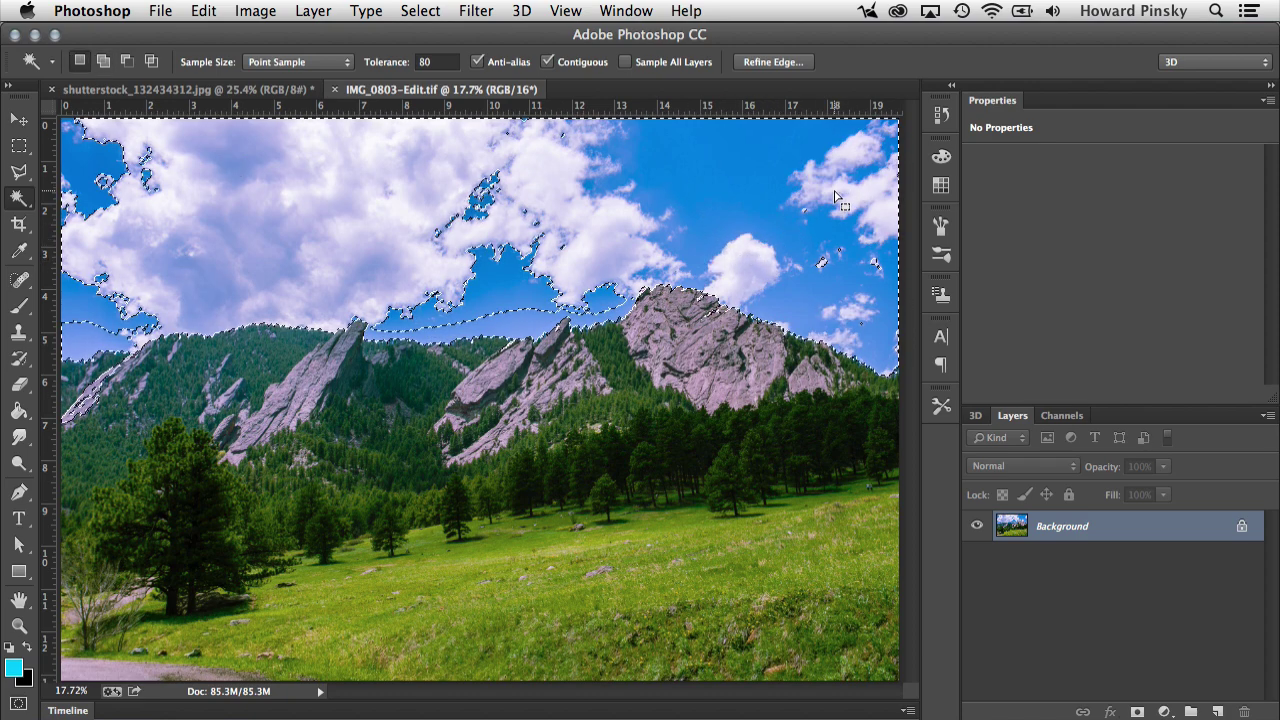
{"action": "key", "text": "super+d"}
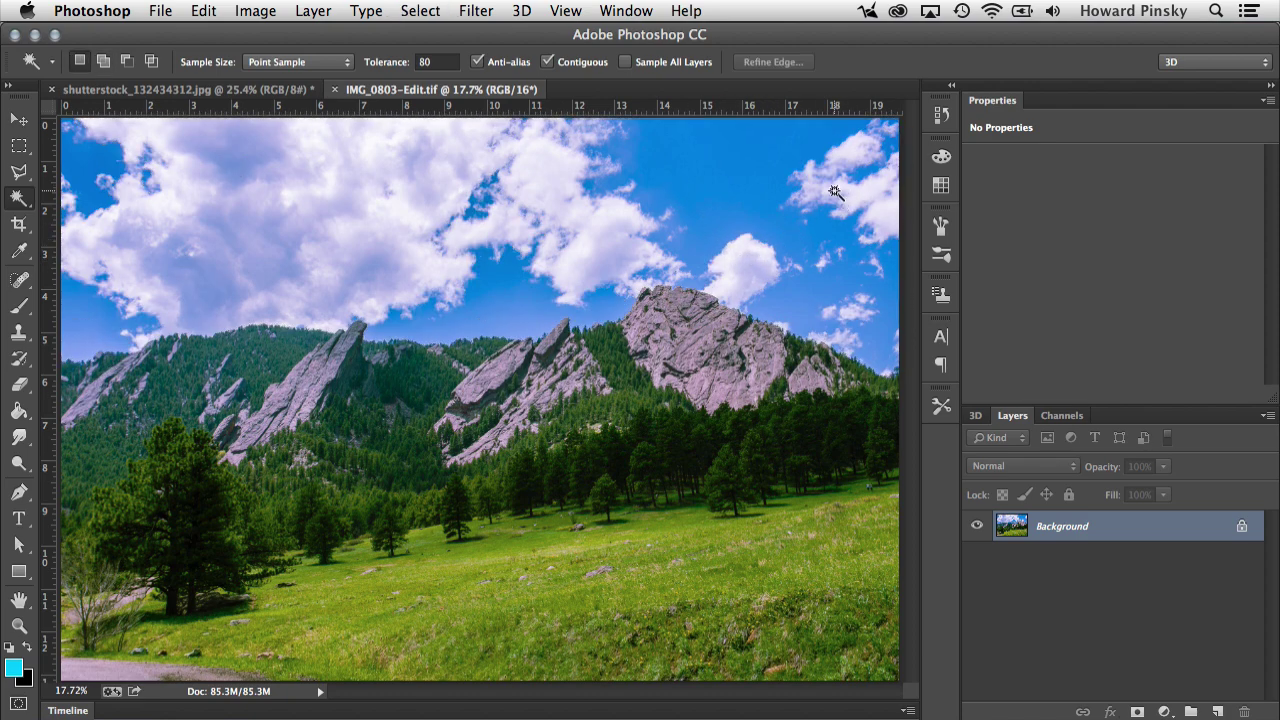
Step: Switch to the Quick Selection Tool and confirm its brush size is 300 px
{"action": "left_click", "coordinate": [38, 198]}
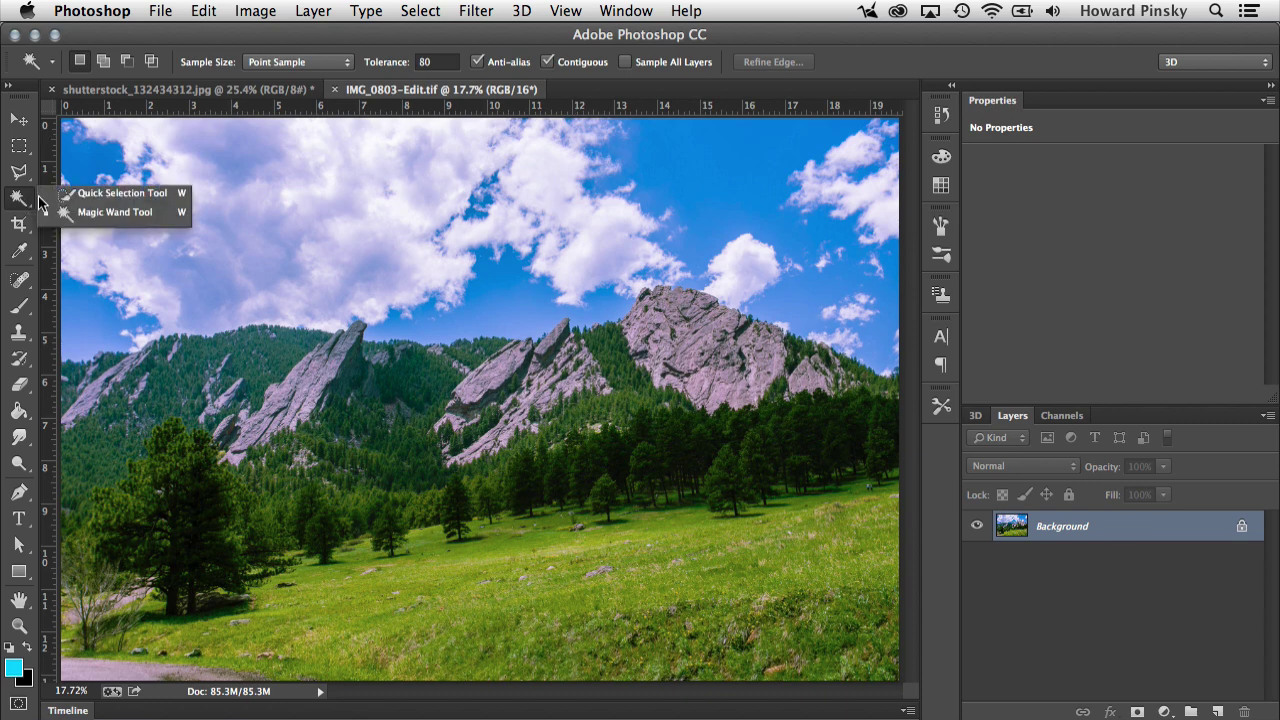
{"action": "left_click", "coordinate": [80, 193]}
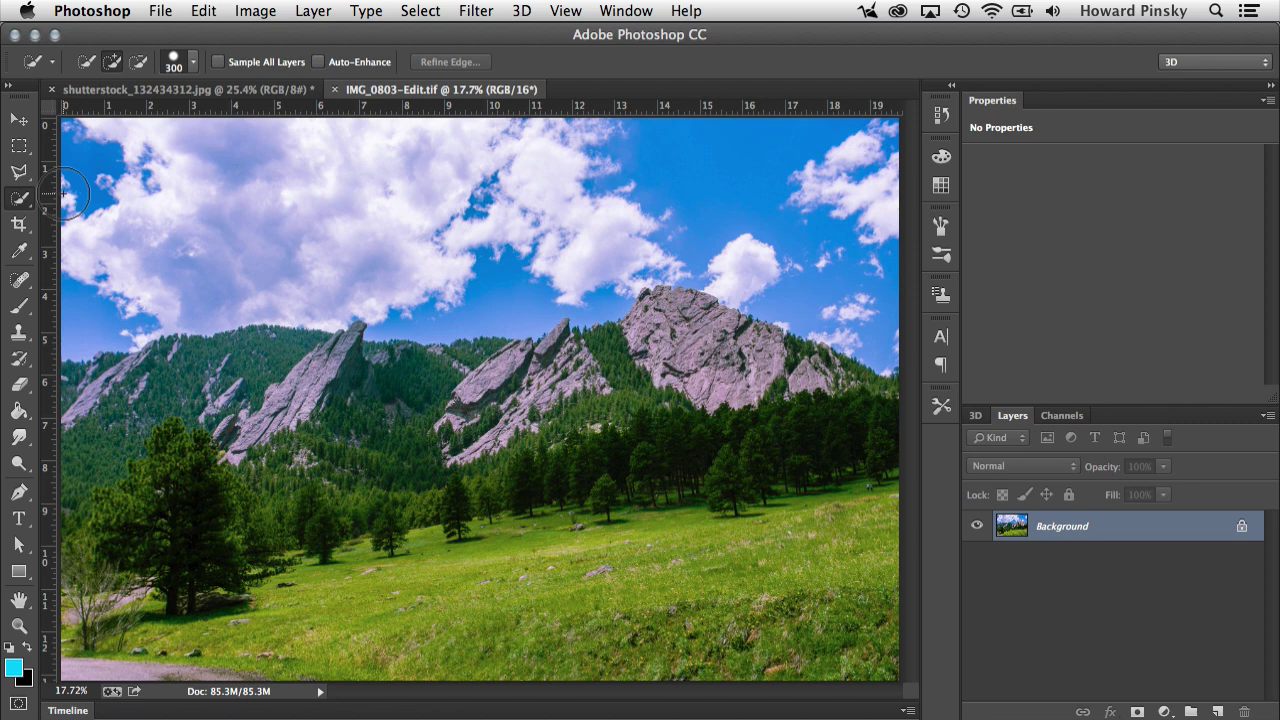
{"action": "left_click", "coordinate": [194, 62]}
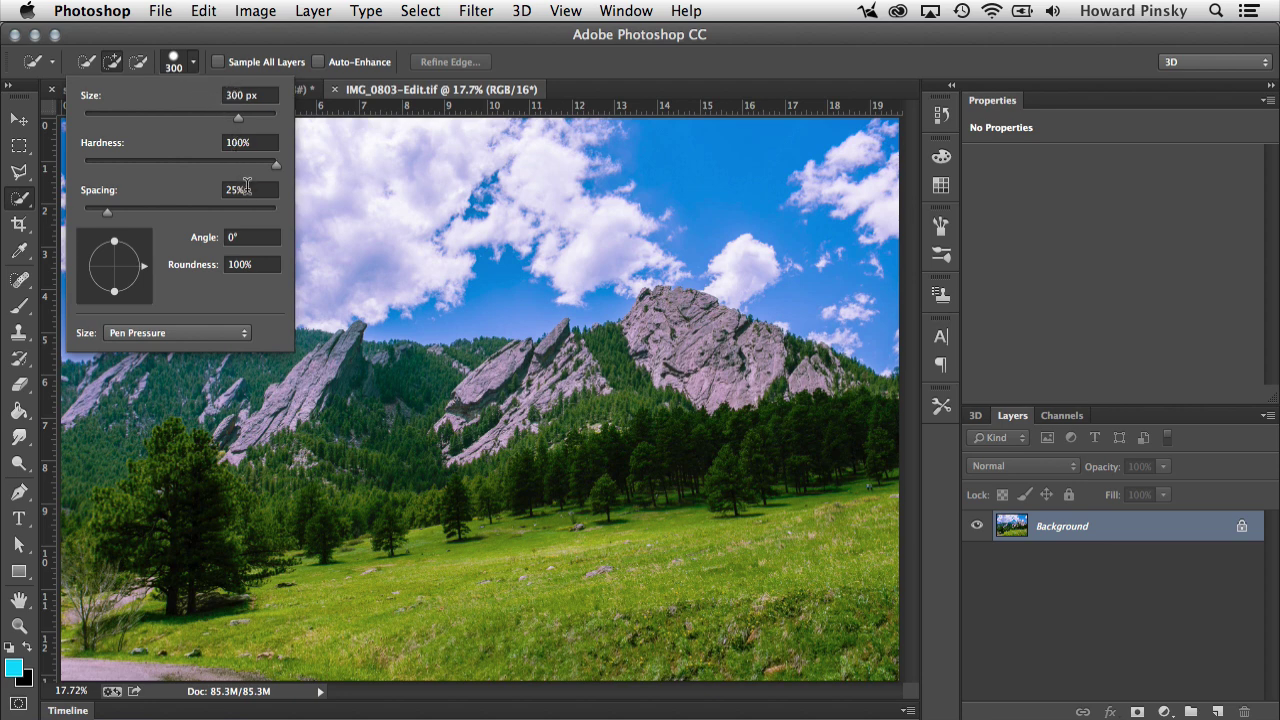
{"action": "key", "text": "Return"}
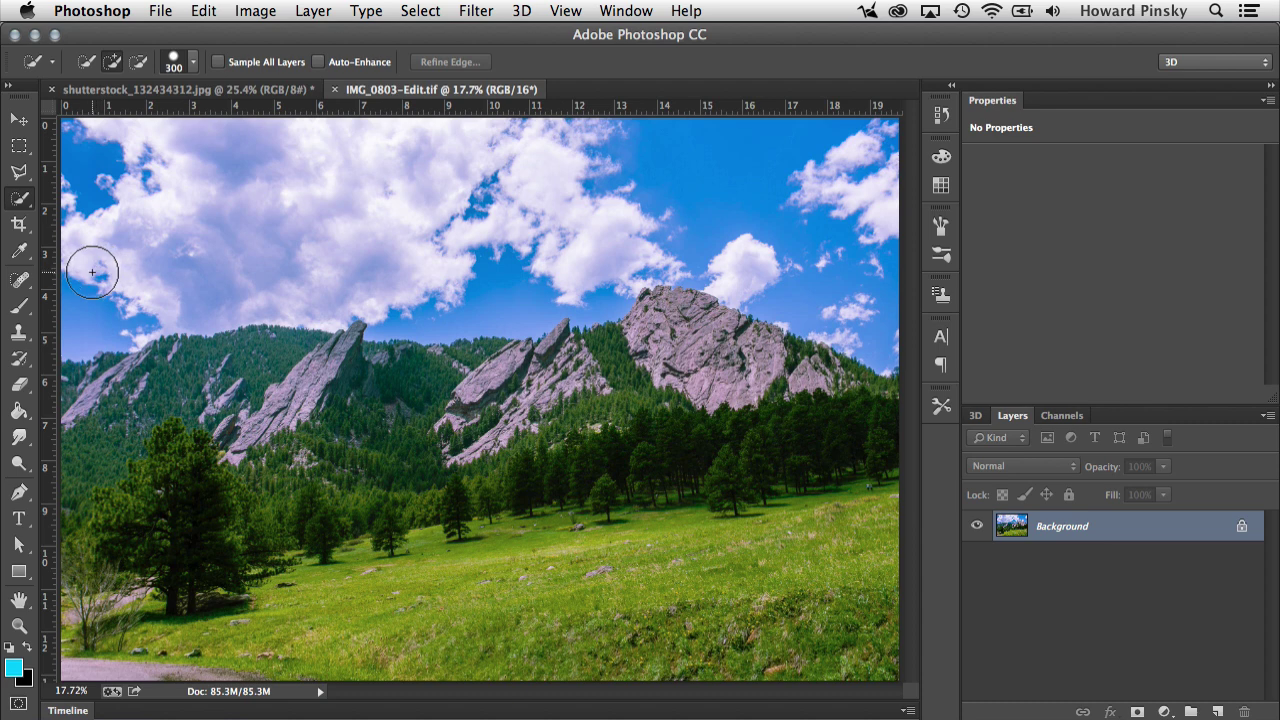
Step: Paint a Quick Selection stroke across the sky and clouds down to the ridgeline
{"action": "mouse_move", "coordinate": [92, 272]}
{"action": "left_mouse_down"}
{"action": "mouse_move", "coordinate": [169, 238]}
{"action": "mouse_move", "coordinate": [316, 215]}
{"action": "mouse_move", "coordinate": [696, 210]}
{"action": "left_mouse_up"}
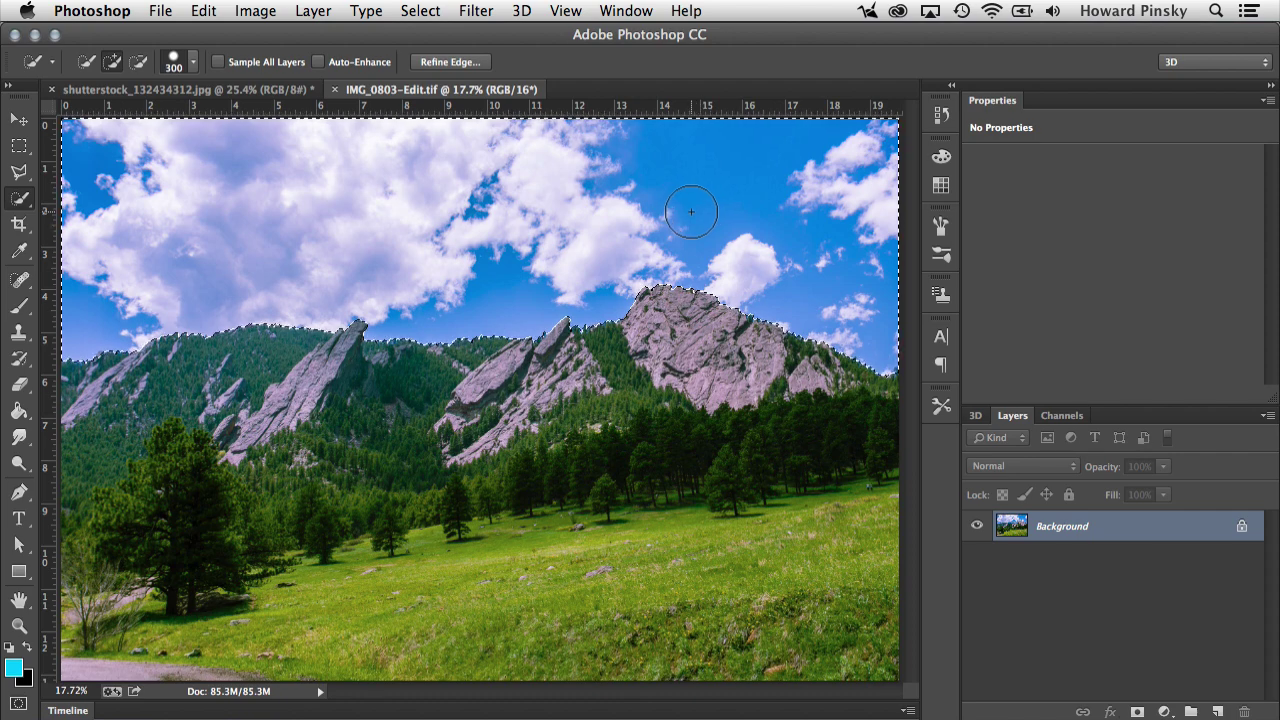
Step: Shrink the brush to 80 px, subtract the left-ridge rock from the sky selection, and fit the image on screen
{"action": "scroll", "coordinate": [85, 362], "scroll_direction": "up", "scroll_amount": 5}
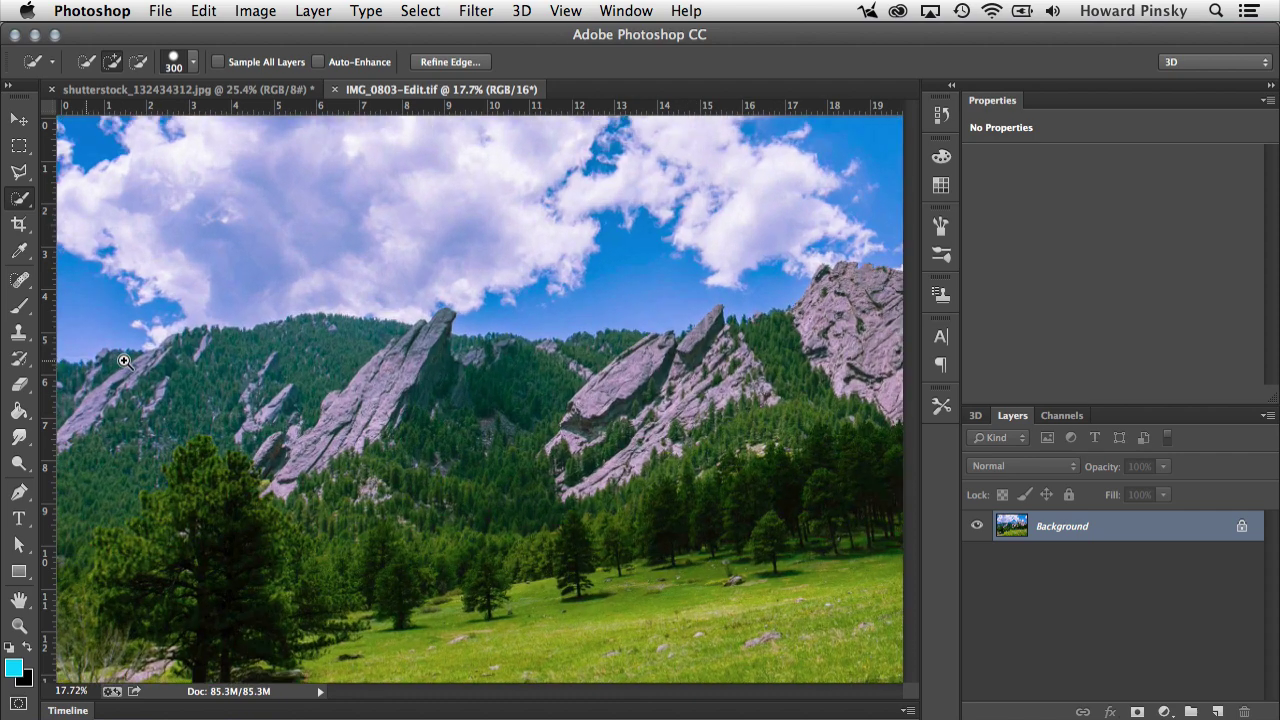
{"action": "scroll", "coordinate": [156, 377], "scroll_direction": "left", "scroll_amount": 3}
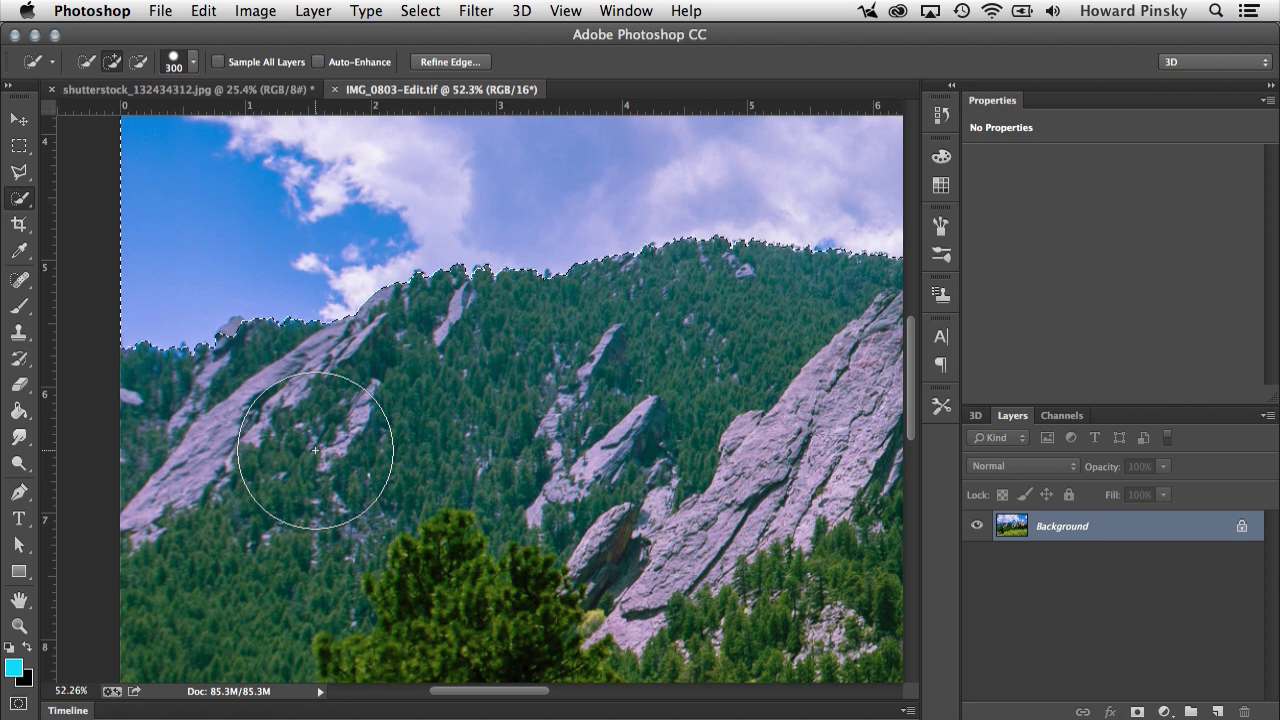
{"action": "key", "text": "bracketleft"}
{"action": "key", "text": "bracketleft"}
{"action": "key", "text": "bracketleft"}
{"action": "key", "text": "bracketleft"}
{"action": "key", "text": "bracketleft"}
{"action": "key", "text": "bracketleft"}
{"action": "key", "text": "bracketleft"}
{"action": "key", "text": "bracketleft"}
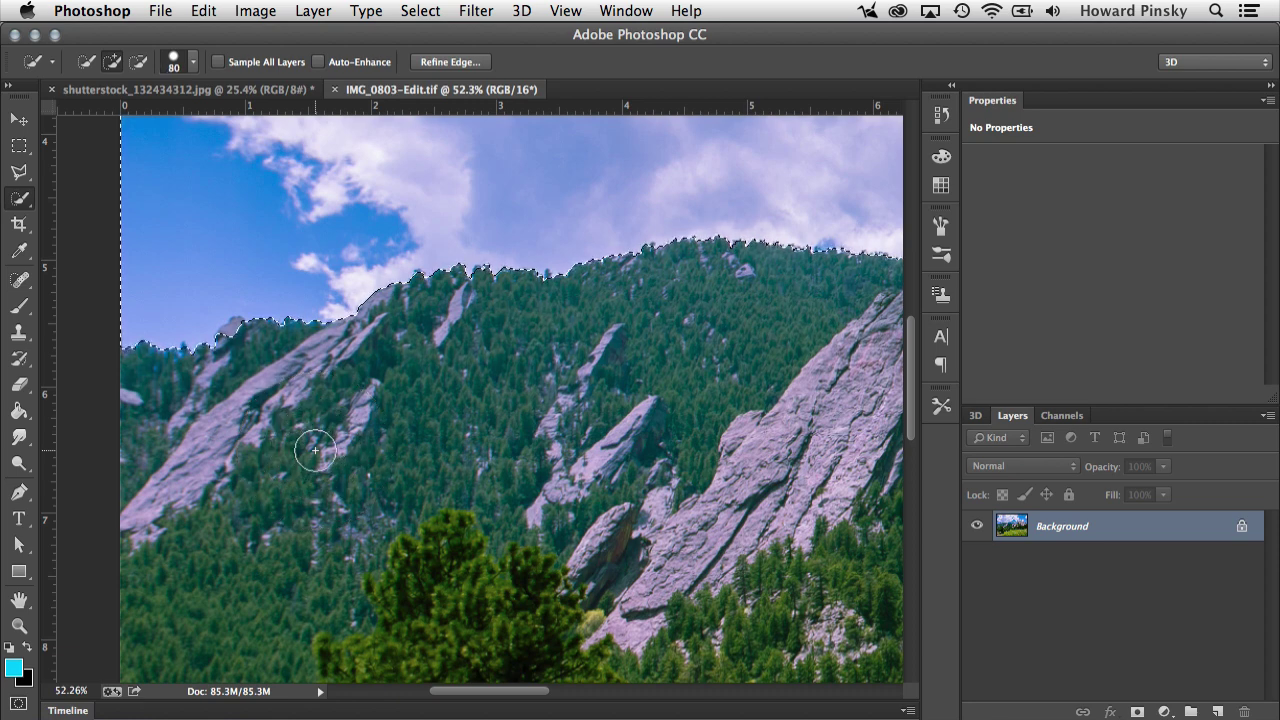
{"action": "key", "text": "alt"}
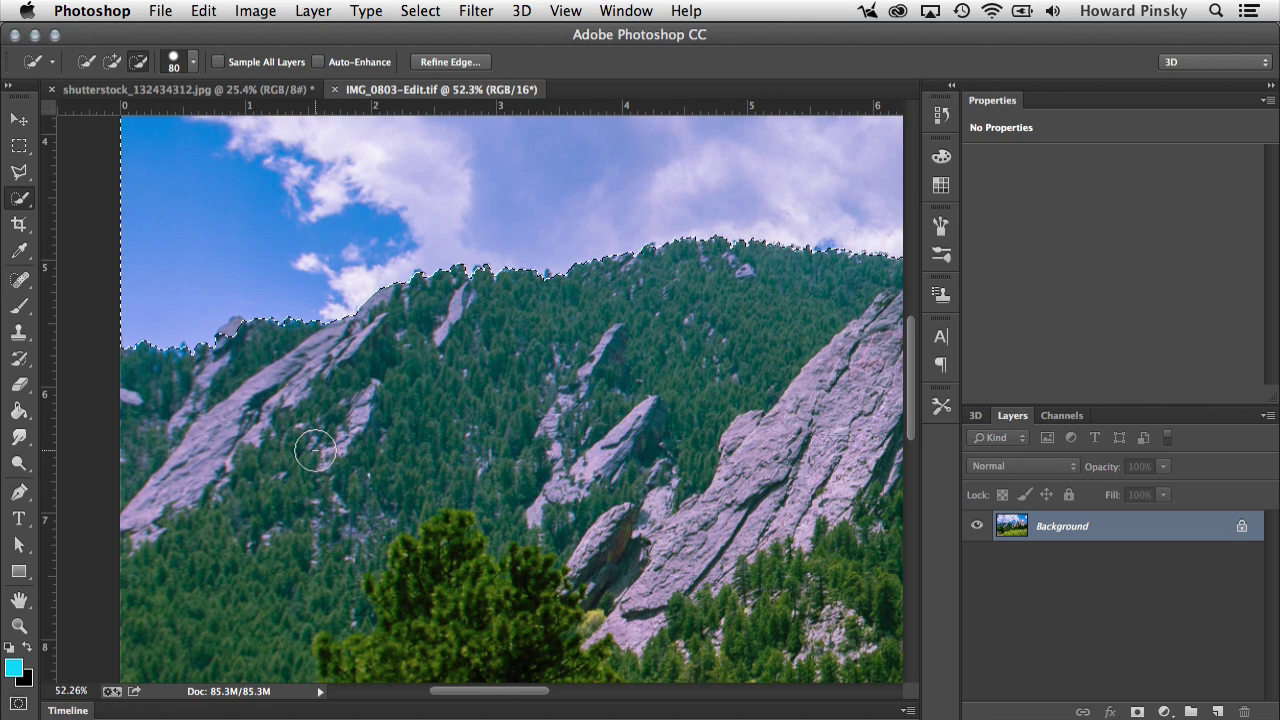
{"action": "left_click", "coordinate": [233, 335], "text": "alt"}
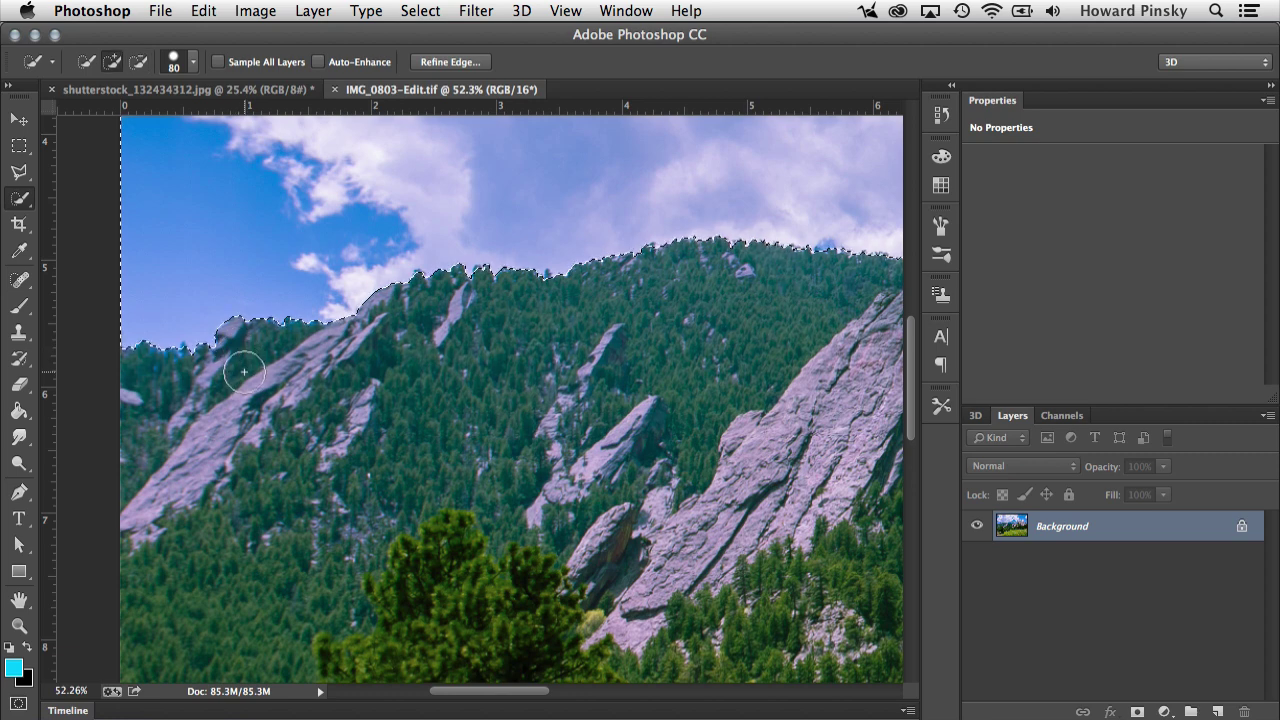
{"action": "key", "text": "super+0"}
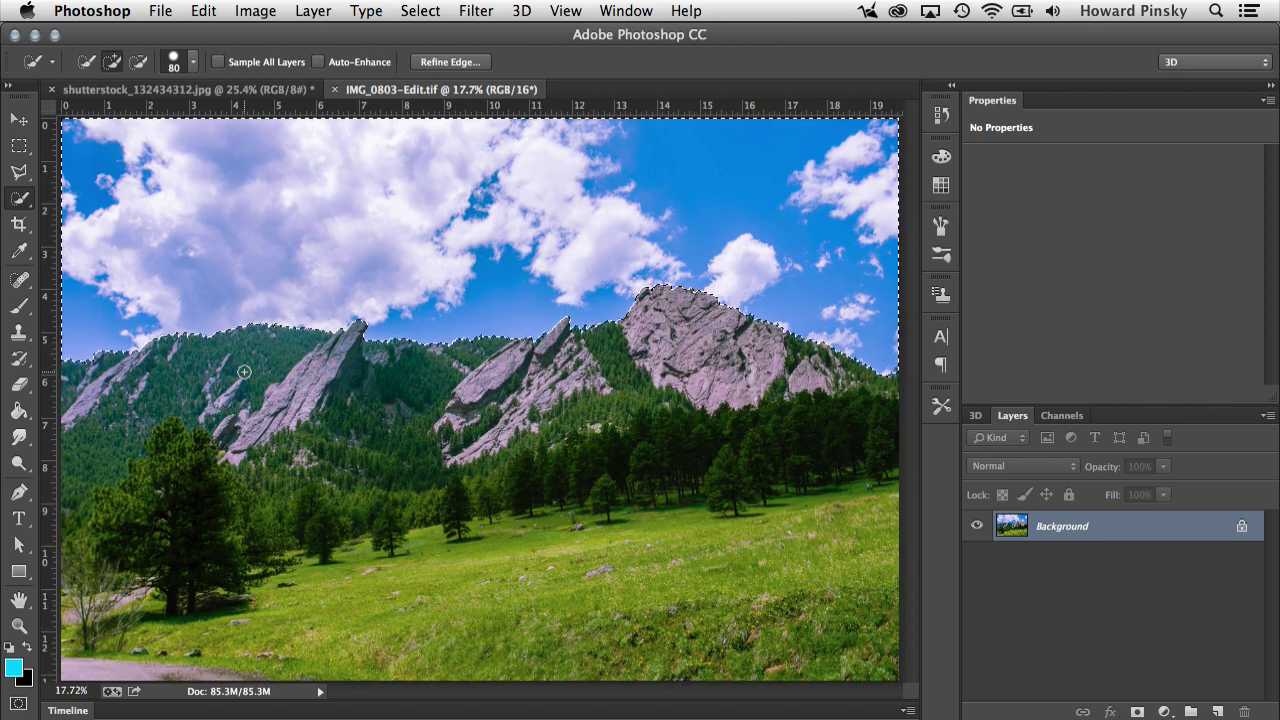